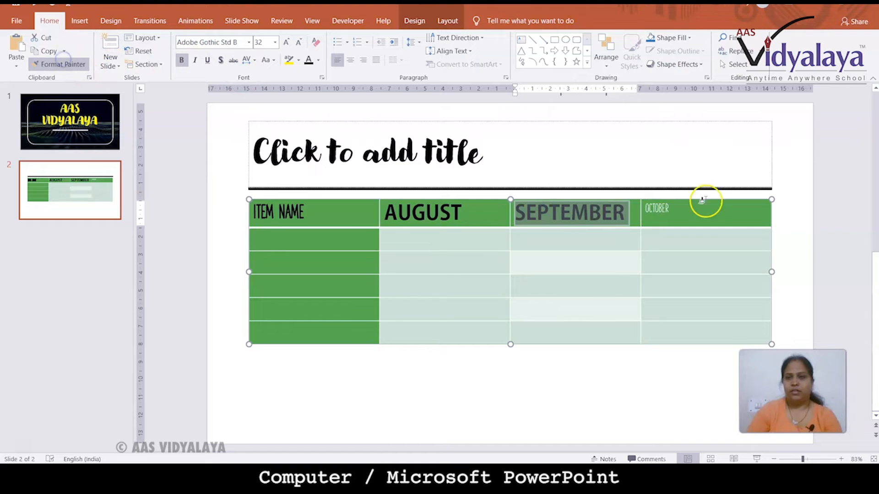
- Apply the copied SEPTEMBER header formatting to the OCTOBER header text
drag(646, 208, 672, 208)
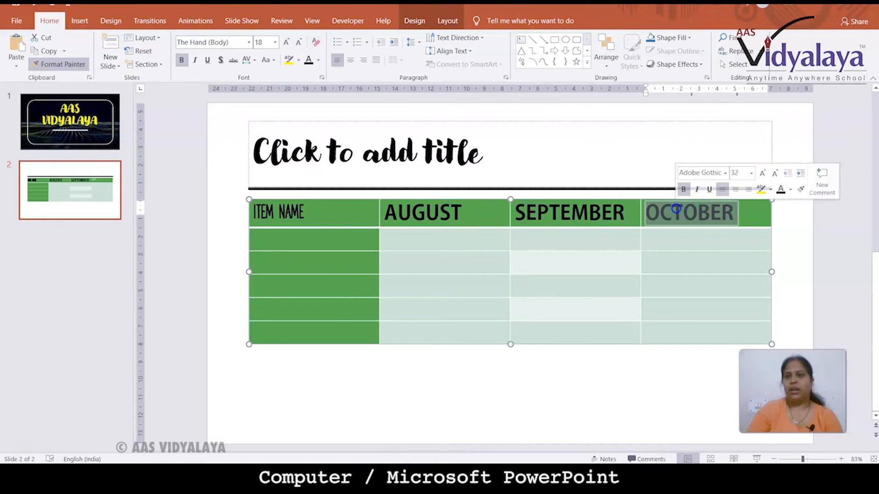
- Enter STOCK MAINTANENCE as the slide title above the table
click(523, 169)
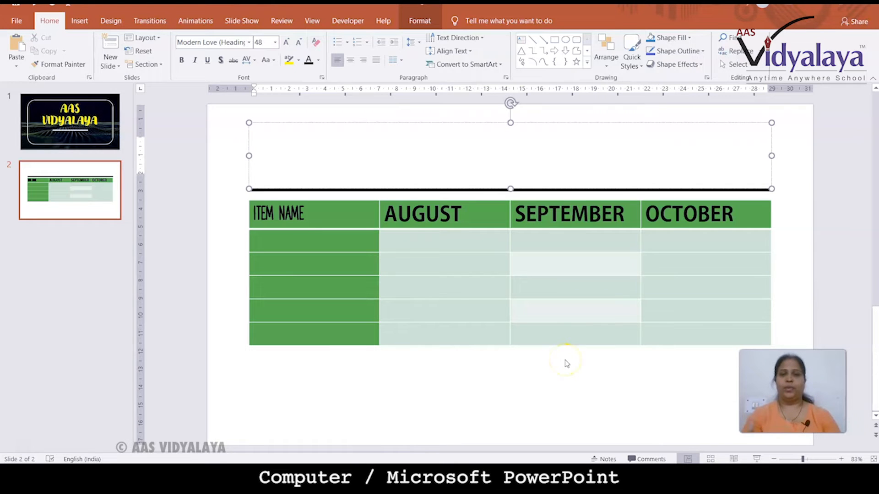
click(298, 246)
click(412, 157)
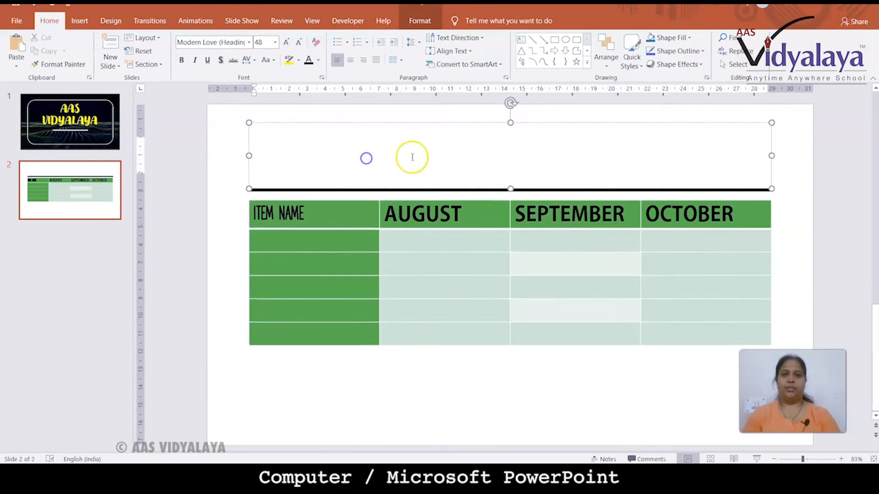
text(STOC)
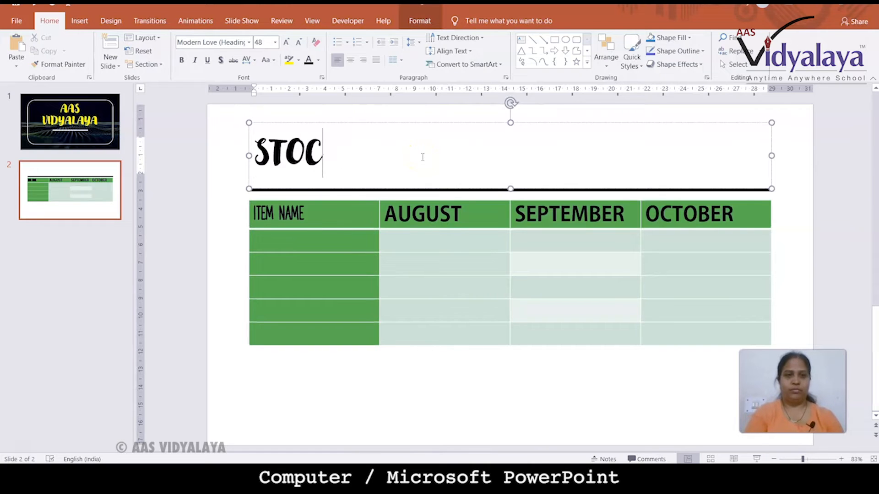
text(K M)
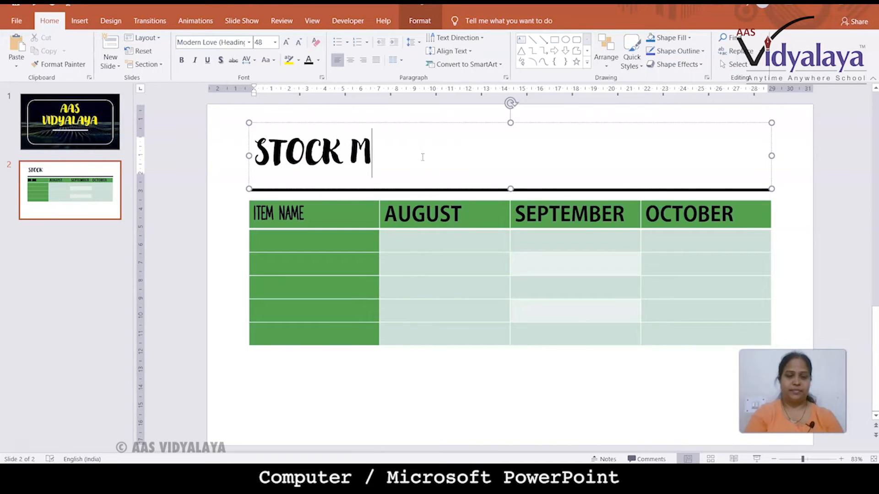
text(AINTANENCE)
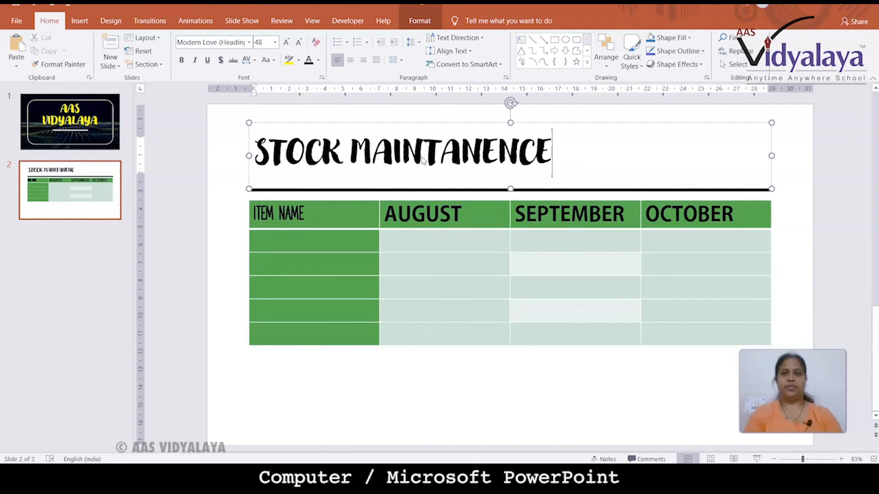
- Fill the ITEM NAME column with MONITOR, PRINTER, PEN DRIVE, MOUSE and KEYBOARD
click(356, 238)
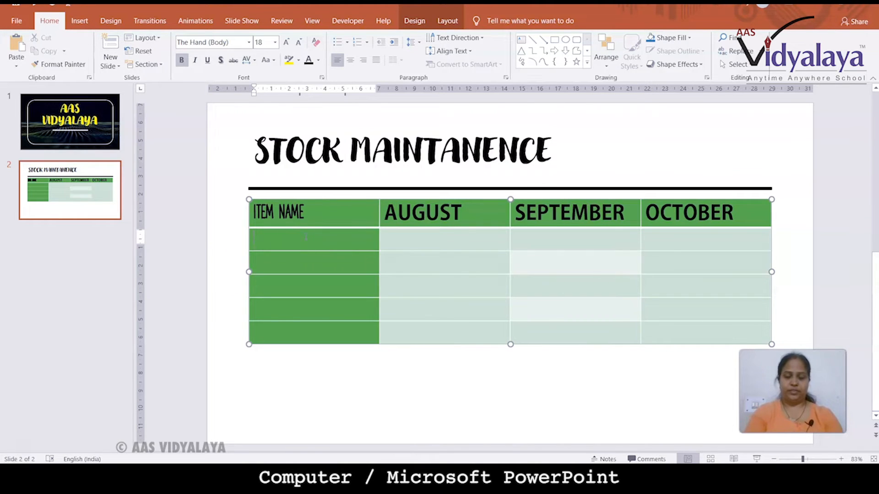
text(MONITOR)
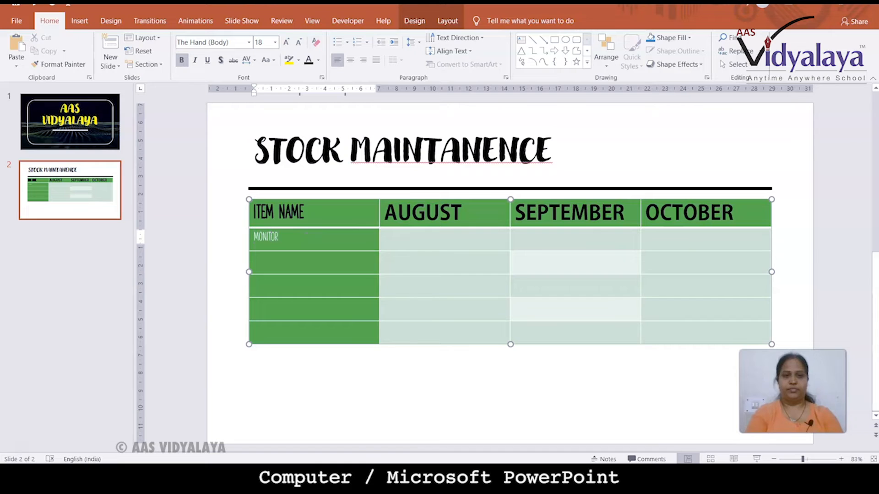
key(Down)
text(PRINTE)
key(Down)
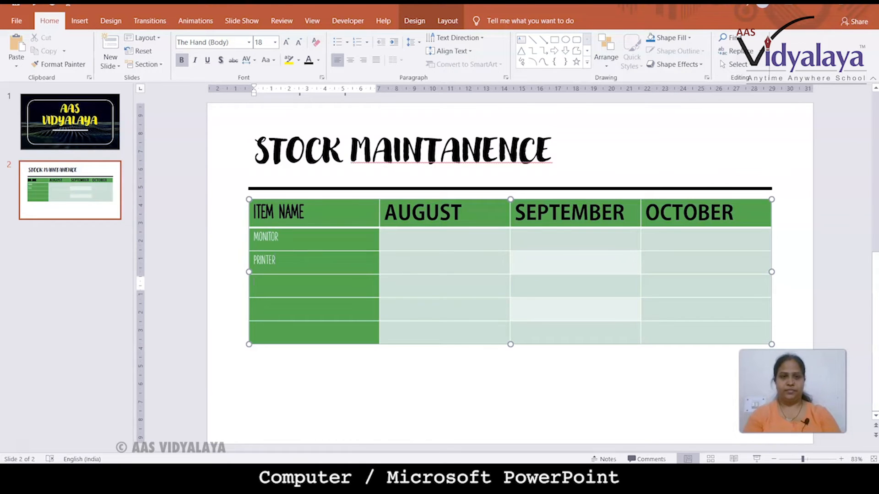
text(PEN DE)
key(BackSpace)
key(BackSpace)
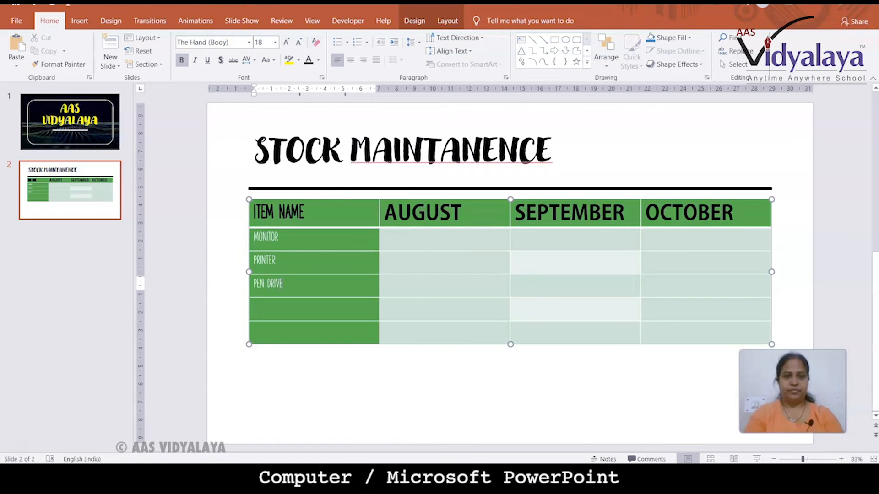
key(Down)
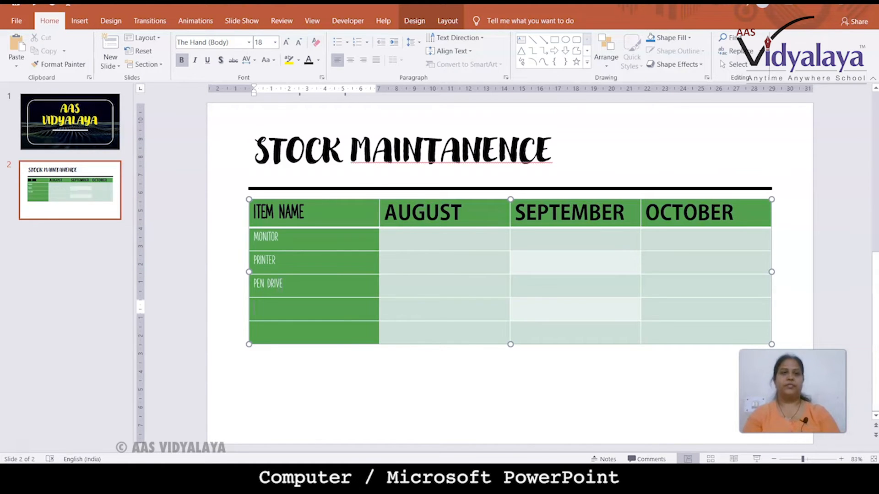
text(MOUSE)
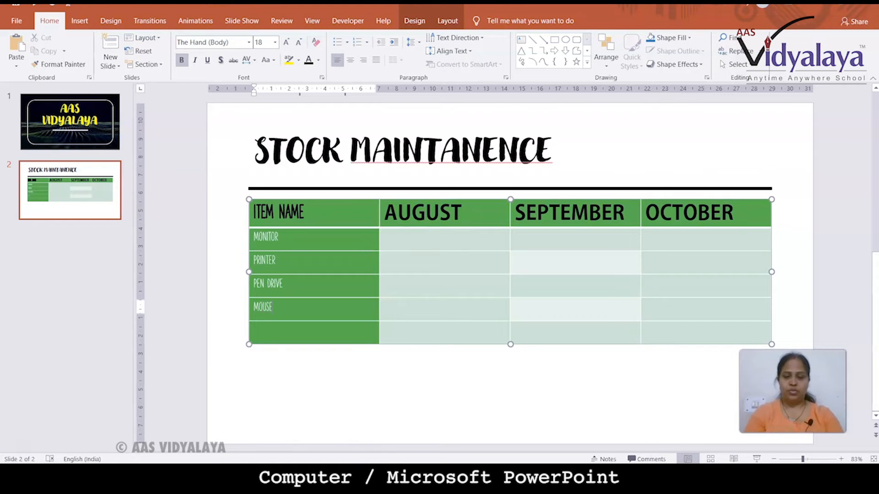
key(Down)
text(KEYBOA)
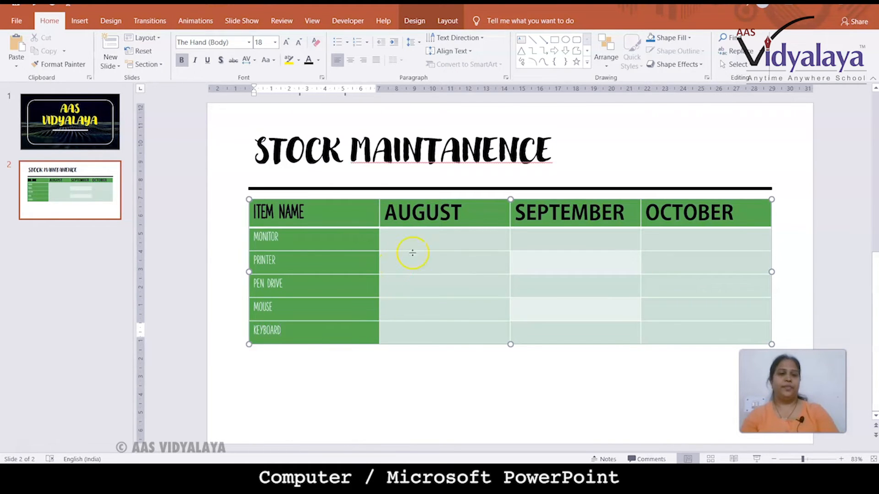
- Format the five item names from MONITOR to KEYBOARD in the Modern Love (Headings) font with dark blue text
click(313, 246)
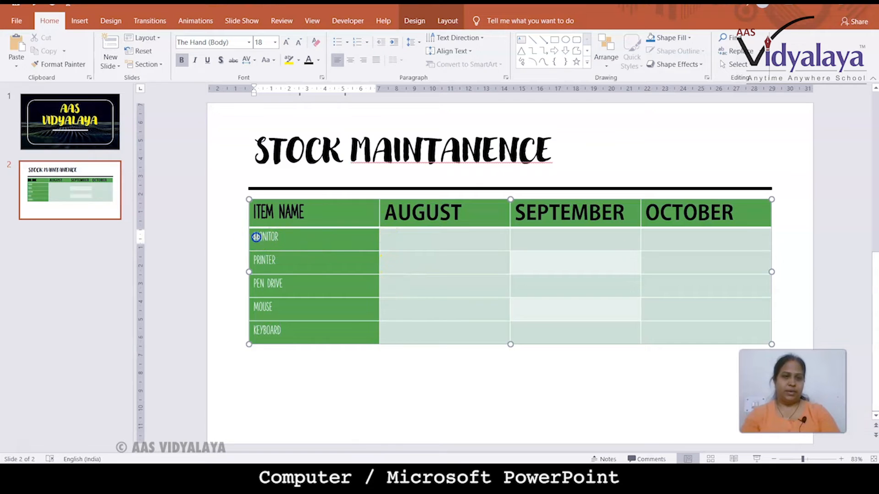
drag(249, 236, 269, 299)
key(ctrl+z)
click(279, 236)
drag(278, 237, 298, 339)
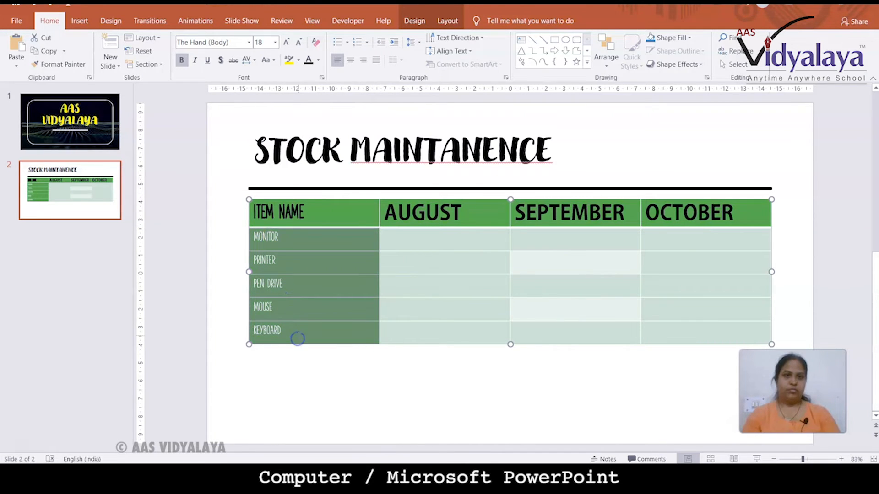
click(318, 60)
click(249, 42)
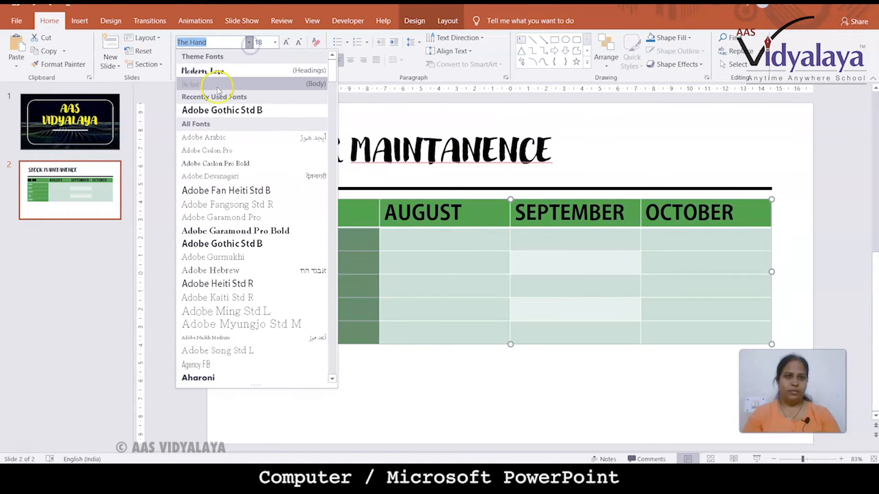
click(220, 72)
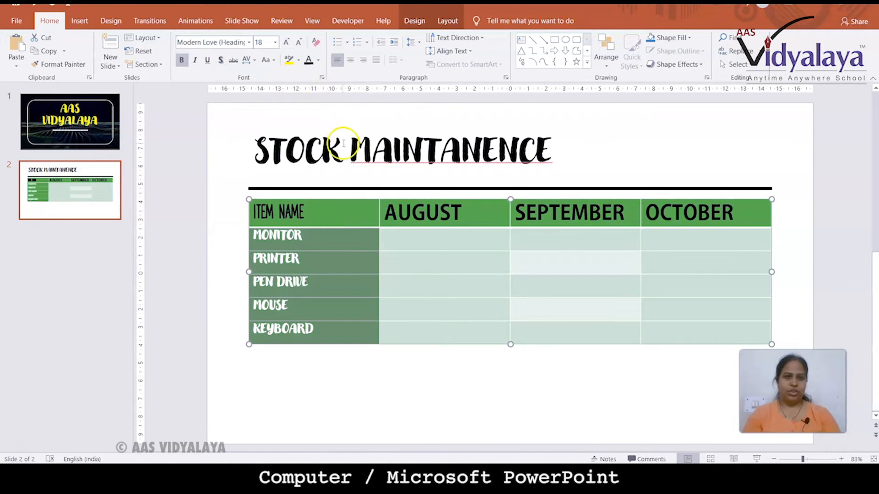
click(318, 61)
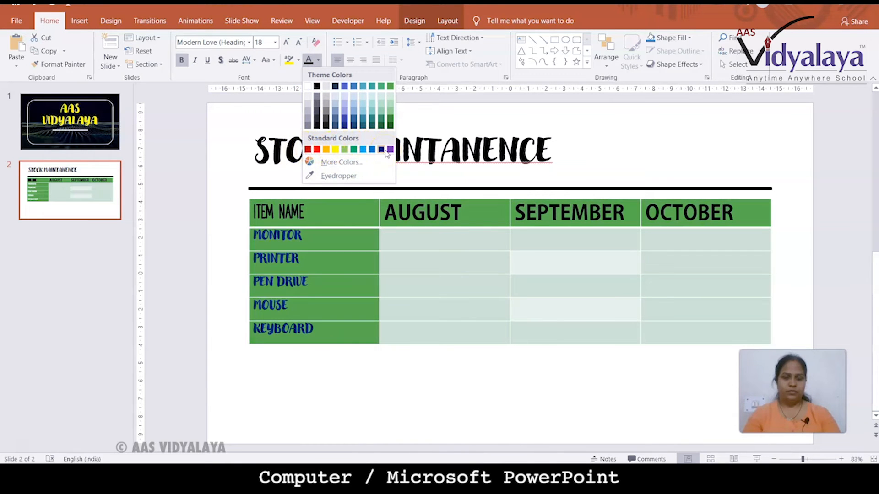
click(381, 149)
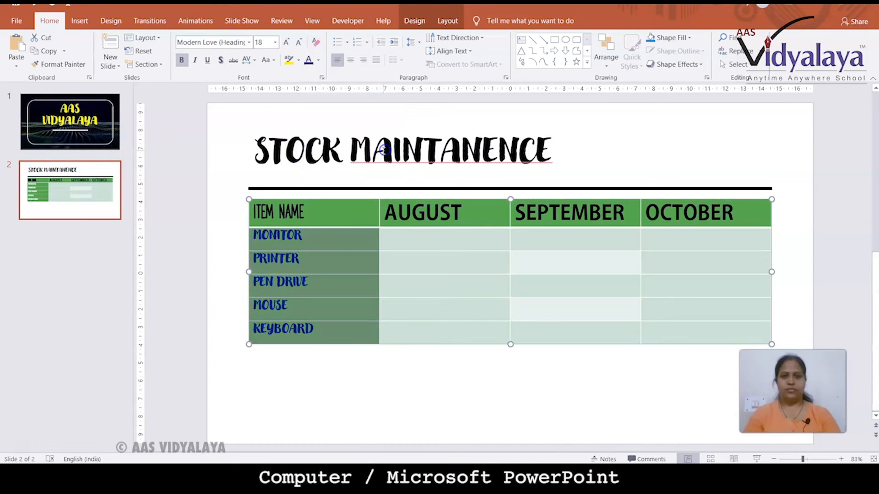
- Browse the available table styles for the stock table, from the light to the dark designs
click(446, 259)
click(251, 200)
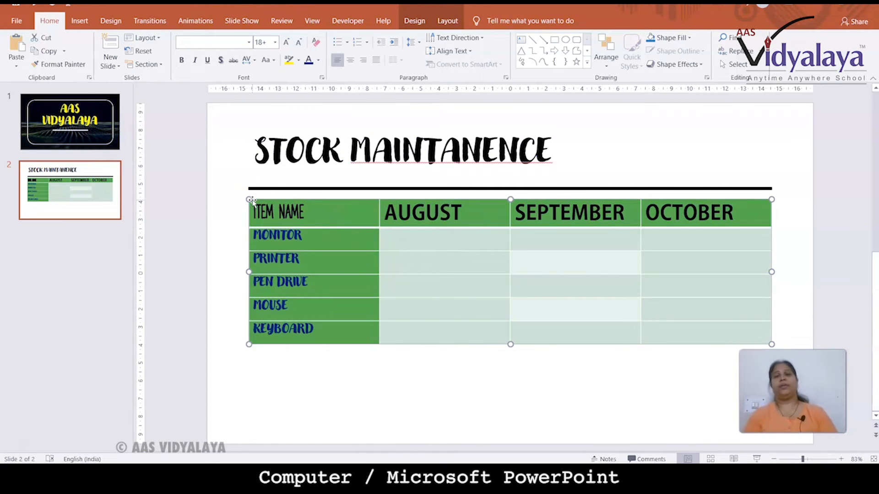
click(419, 22)
click(429, 68)
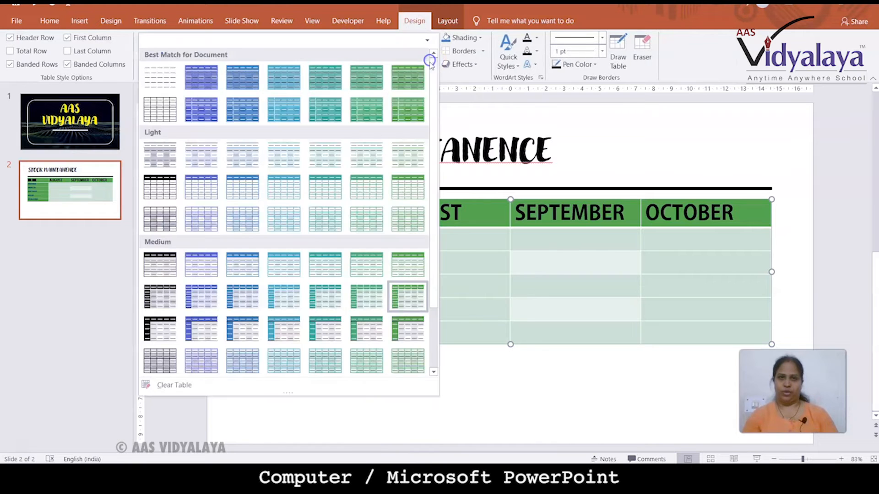
scroll(376, 189, down, 3)
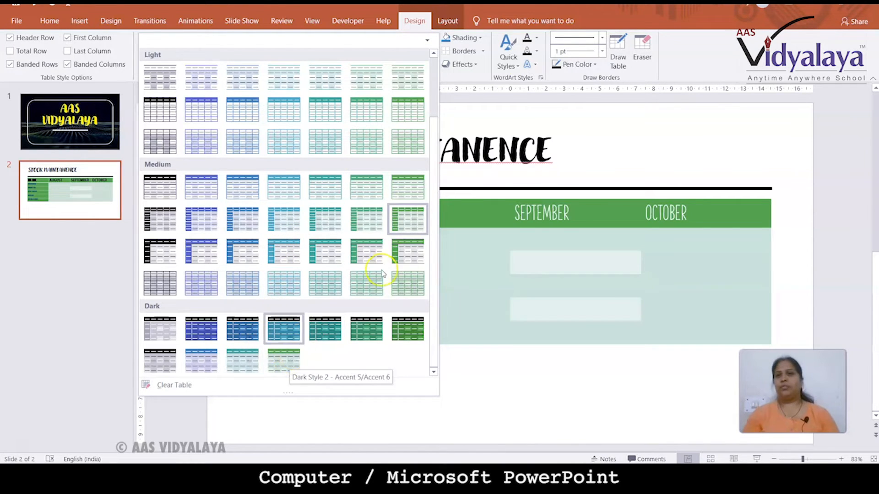
click(621, 142)
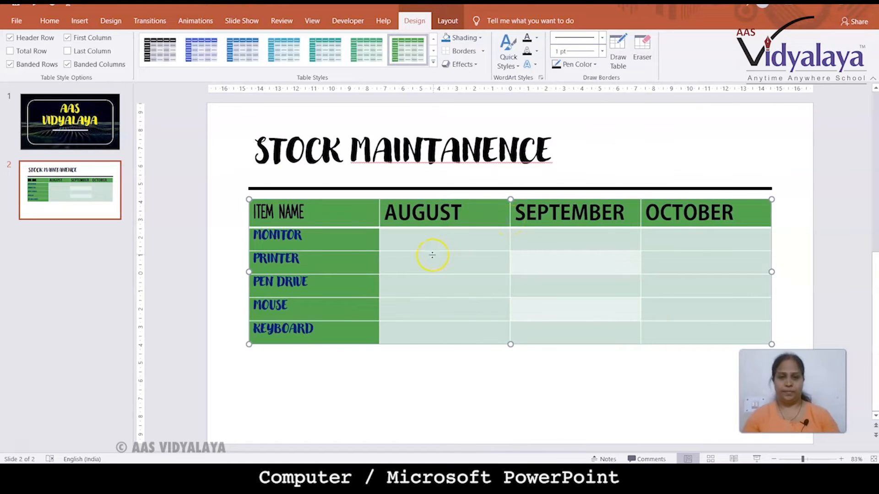
- Enter the MONITOR quantities 150 for August, 65 for September and 78 for October
click(434, 237)
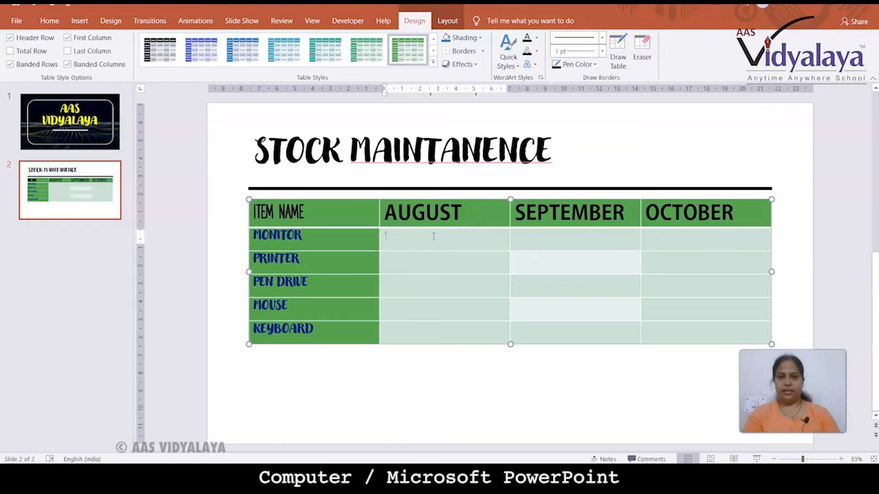
text(150)
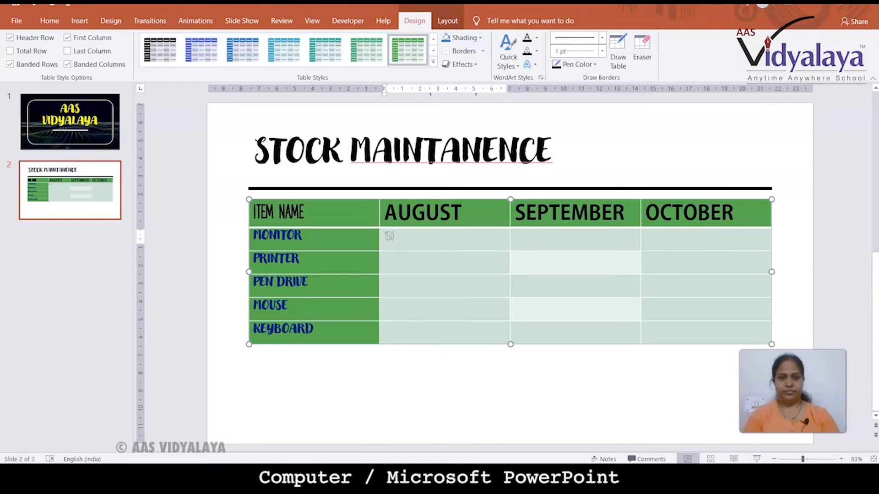
key(Tab)
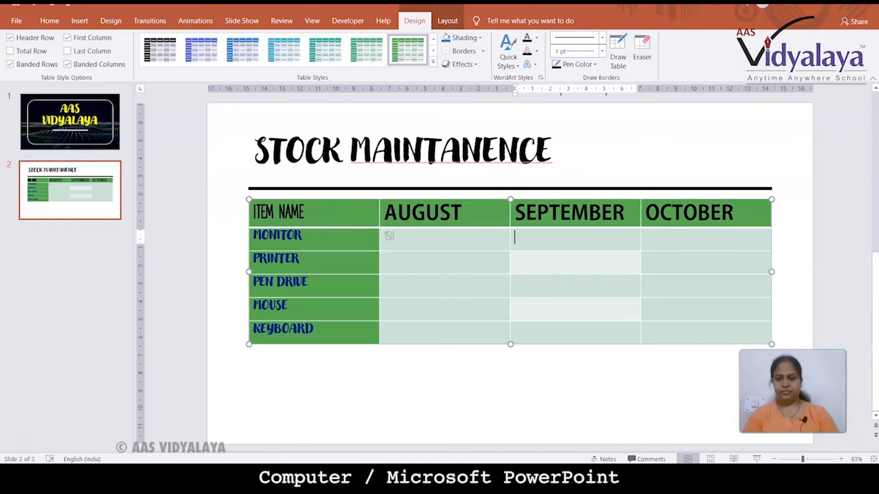
text(65)
key(Tab)
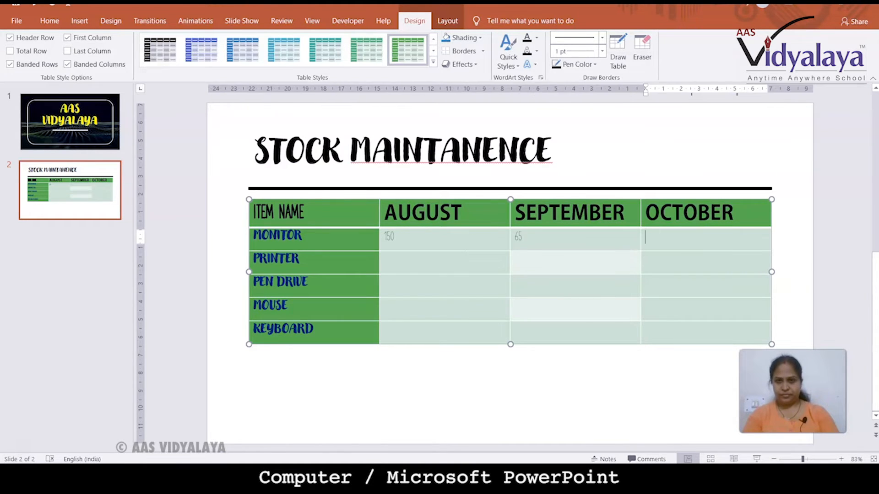
text(78)
- Enter the PRINTER quantities 10 for August, 50 for September and 20 for October
click(393, 260)
text(10)
key(Tab)
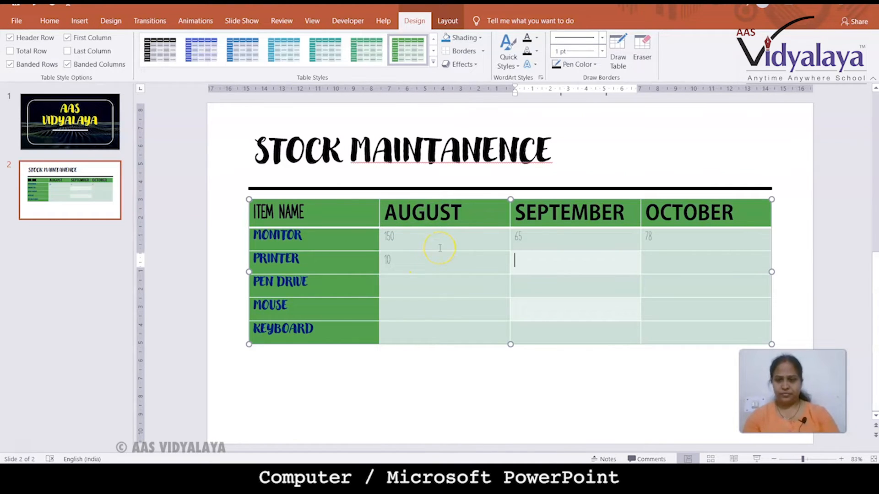
text(50)
key(Tab)
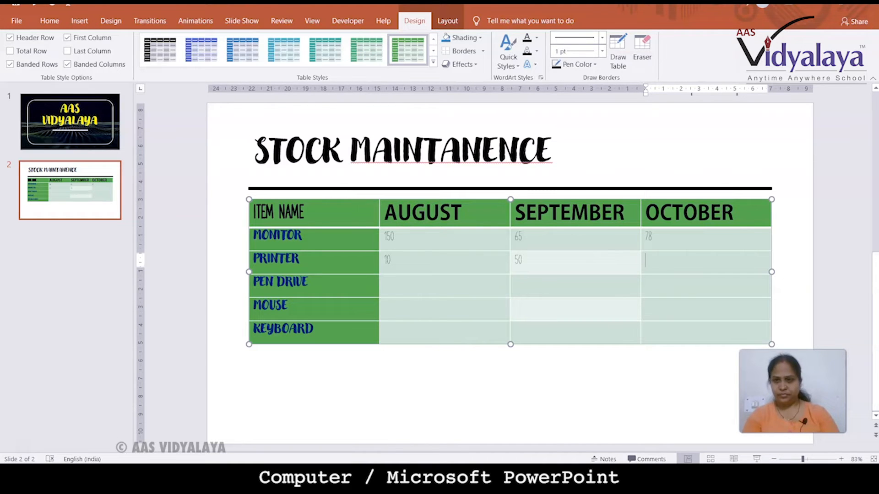
text(20)
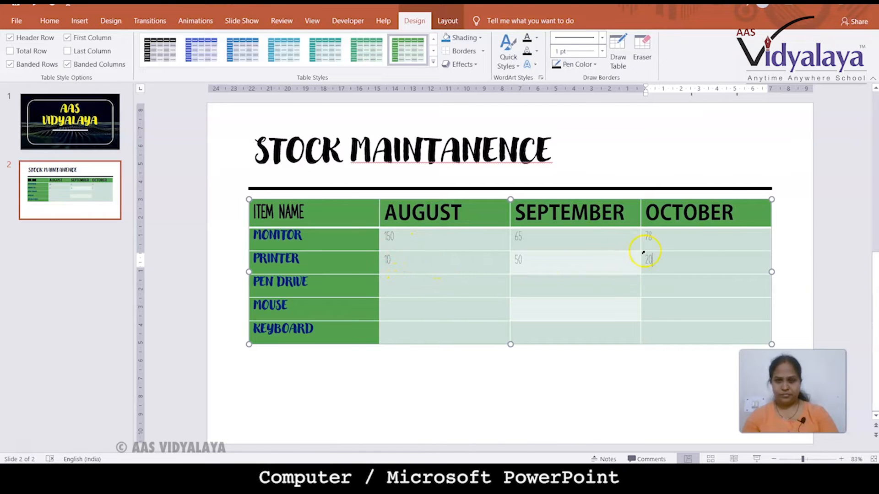
- Change the October quantity for MONITOR to 55
click(652, 236)
key(BackSpace)
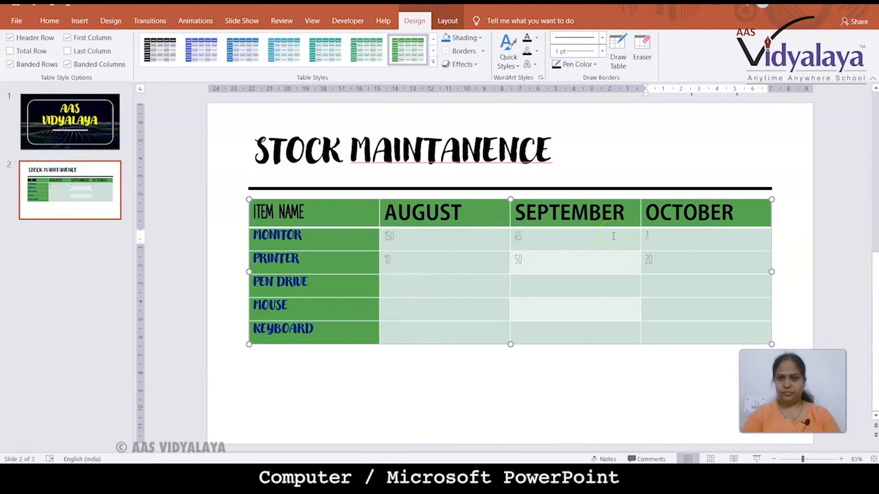
key(BackSpace)
text(55)
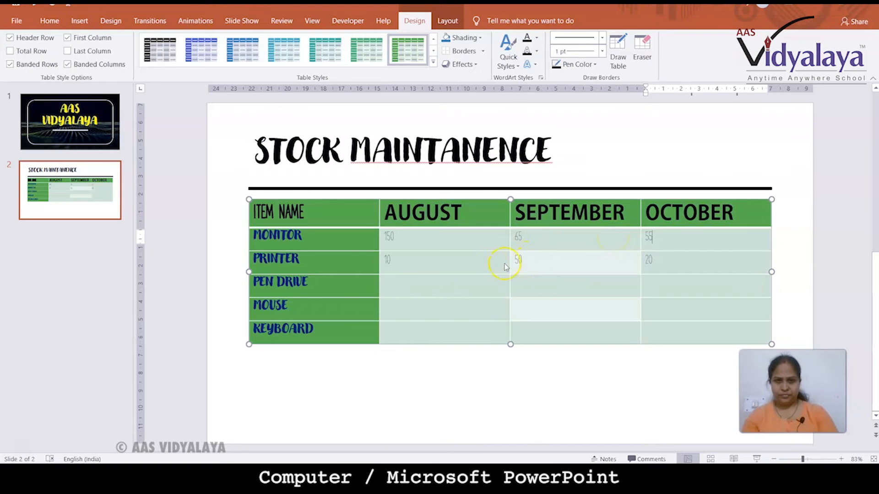
- Change the August quantity for PRINTER to 100
click(474, 264)
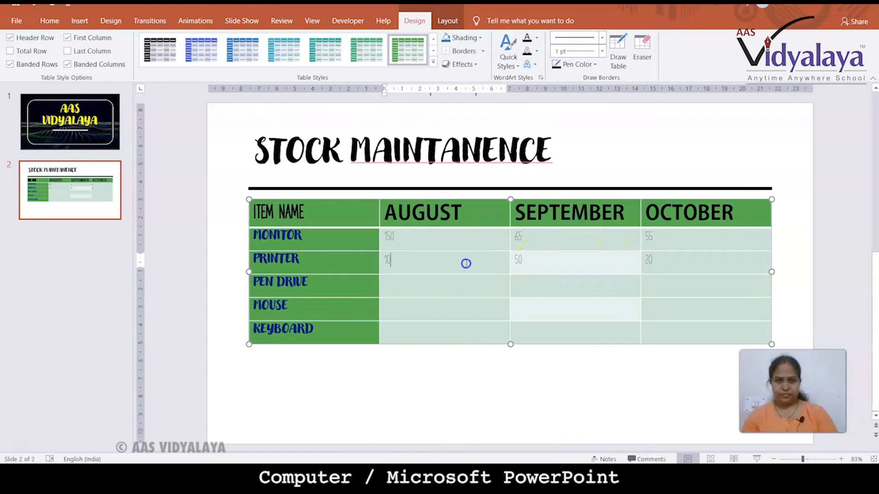
double_click(389, 260)
text(100)
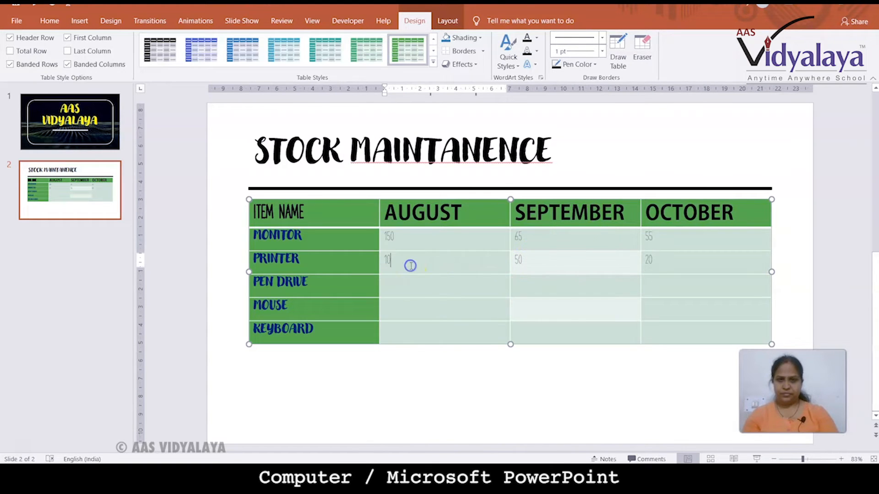
click(407, 286)
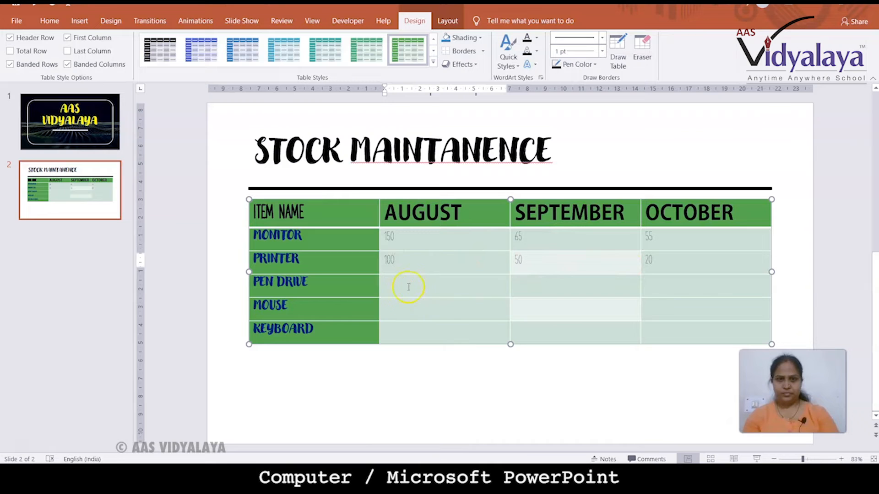
- Enter the PEN DRIVE quantities 150 for August, 100 for September and 50 for October
text(15)
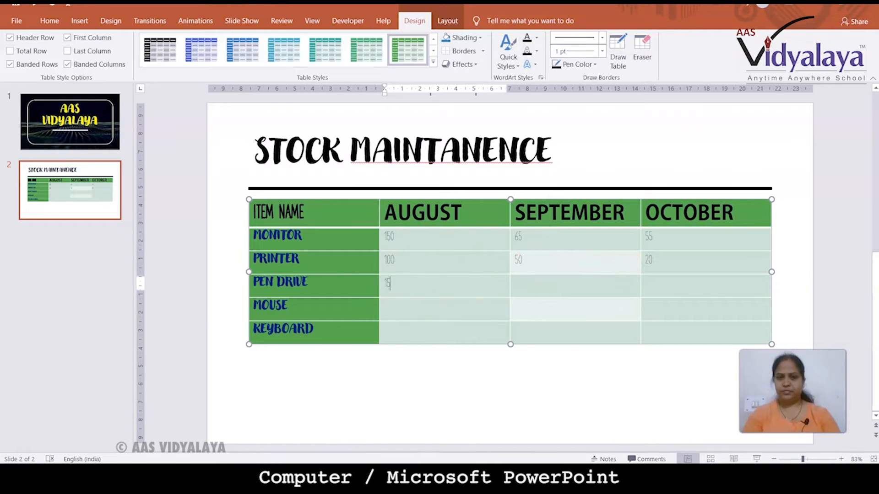
text(0)
key(Tab)
text(100)
key(Tab)
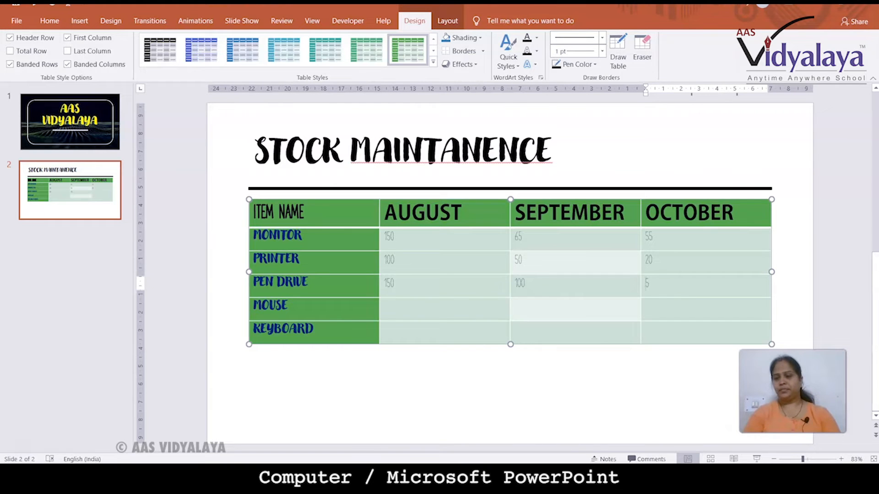
- Enter the MOUSE quantities 200 for August, 120 for September and 70 for October
click(436, 314)
text(200)
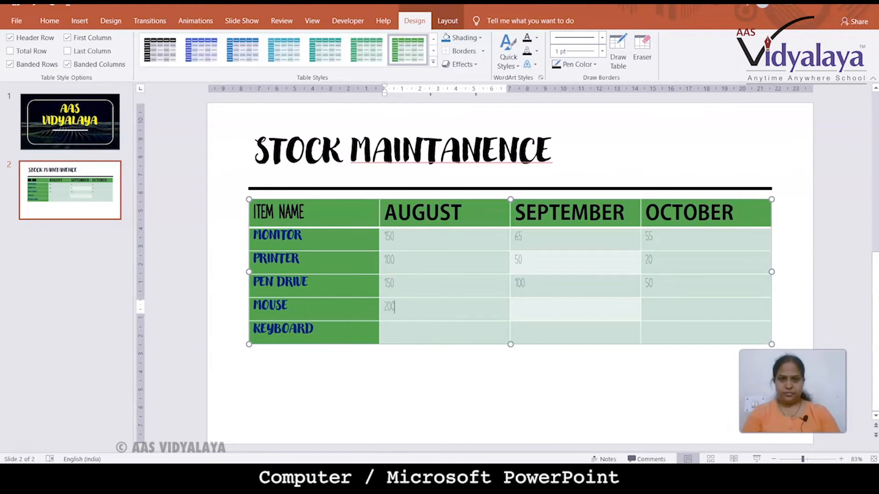
key(Tab)
text(120)
key(Tab)
text(70)
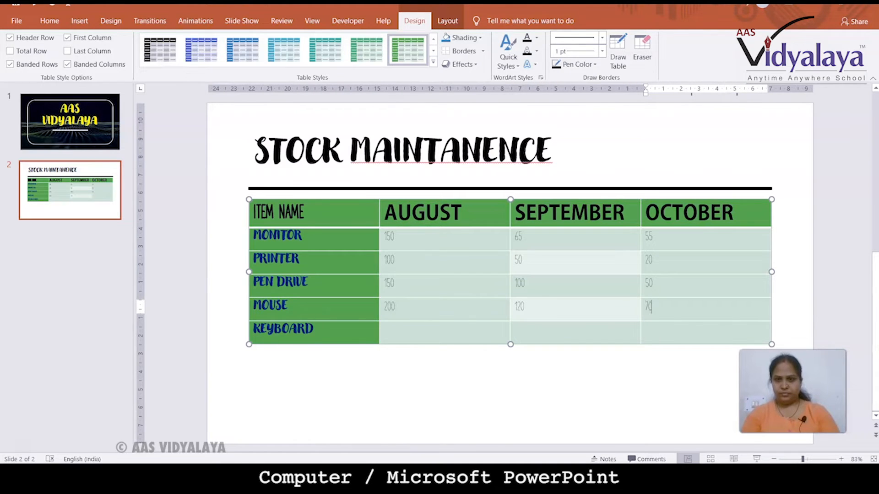
- Enter the KEYBOARD quantities 230 for August, 100 for September and 50 for October
click(427, 332)
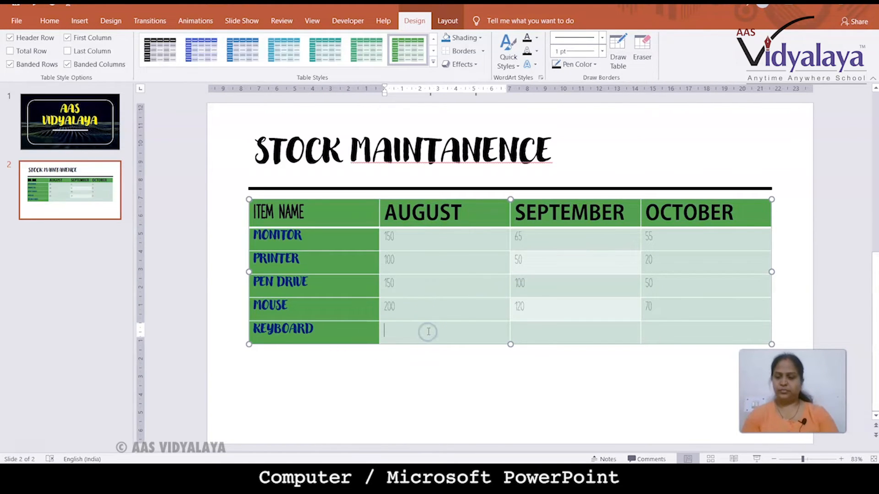
text(230)
key(Tab)
text(100)
key(Tab)
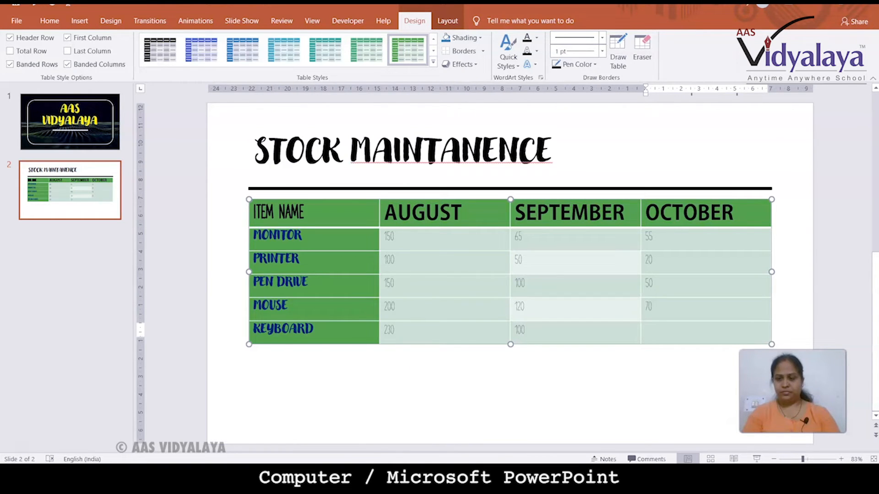
text(50)
- Format all the quantity cells from MONITOR to KEYBOARD with red text in the Adobe Gothic Std B font
mouse_move(388, 237)
mouse_down()
mouse_move(467, 290)
mouse_move(679, 316)
mouse_move(683, 333)
mouse_up()
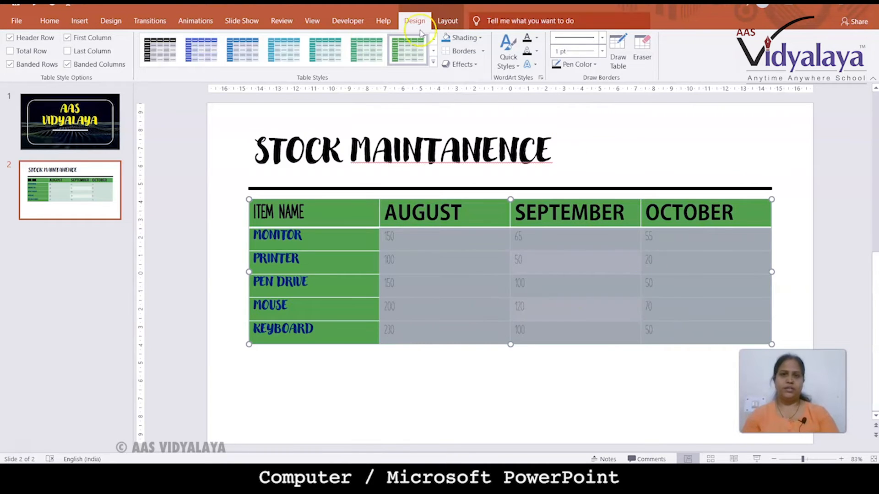
click(48, 21)
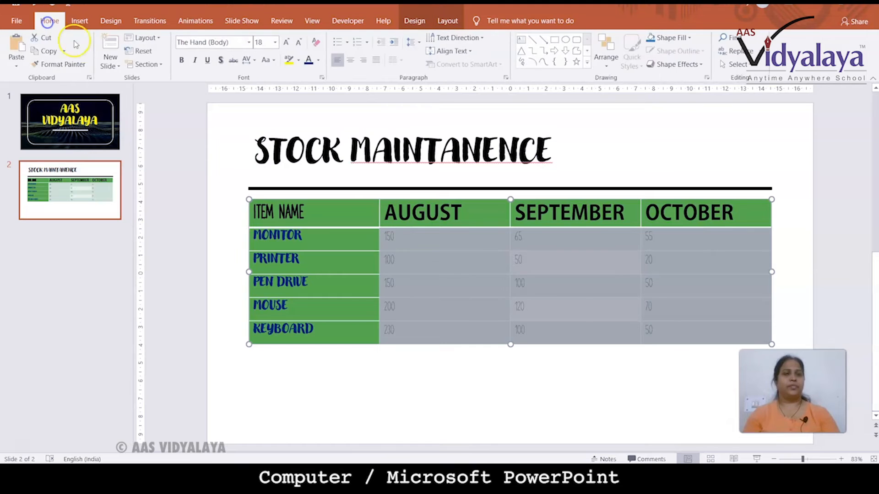
click(318, 60)
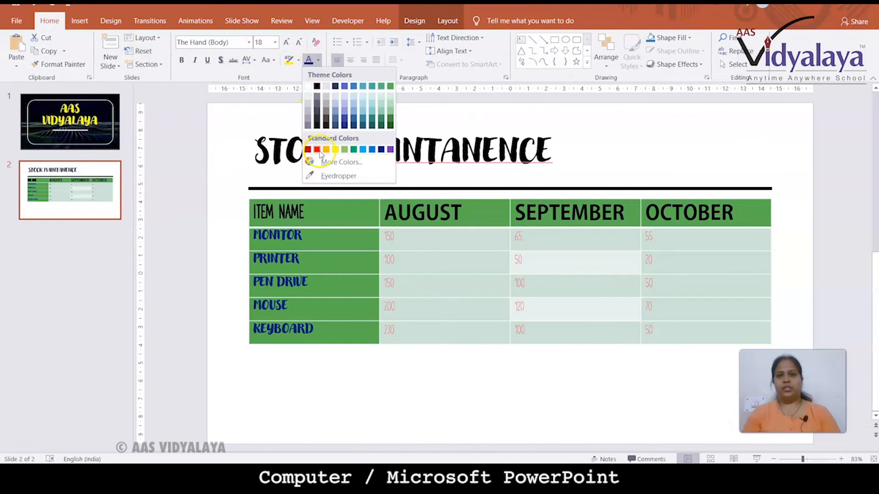
click(318, 152)
click(249, 43)
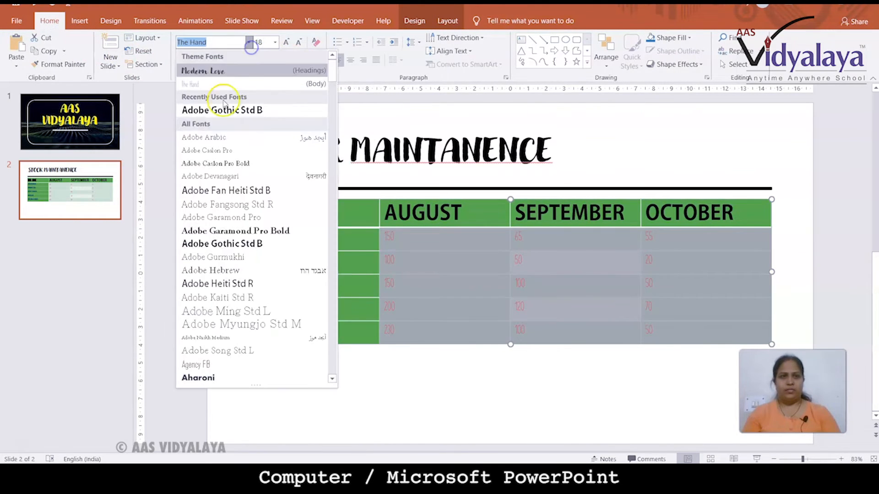
click(222, 110)
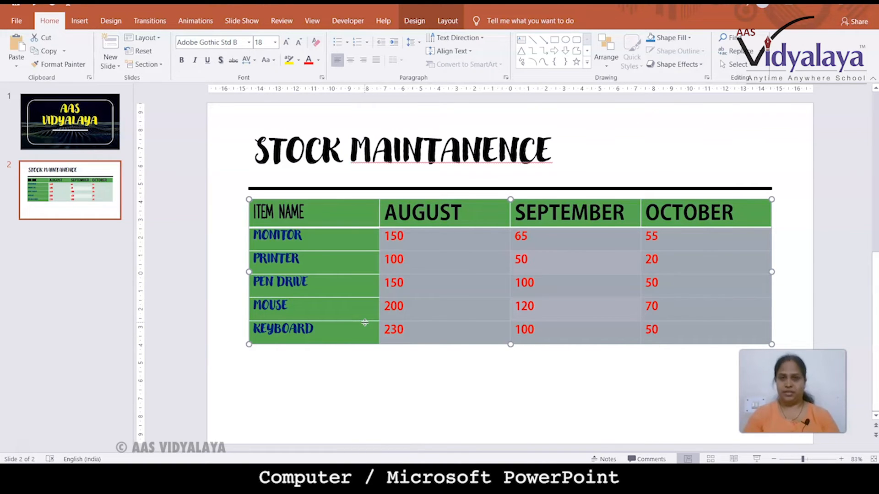
- Add a new slide after the stock table and insert a table with 5 columns and 2 rows in its content area
key(ctrl+m)
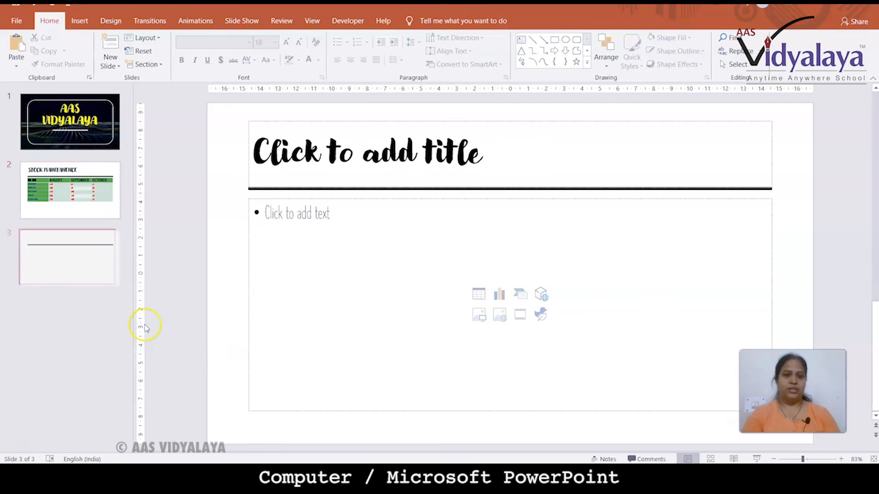
click(479, 294)
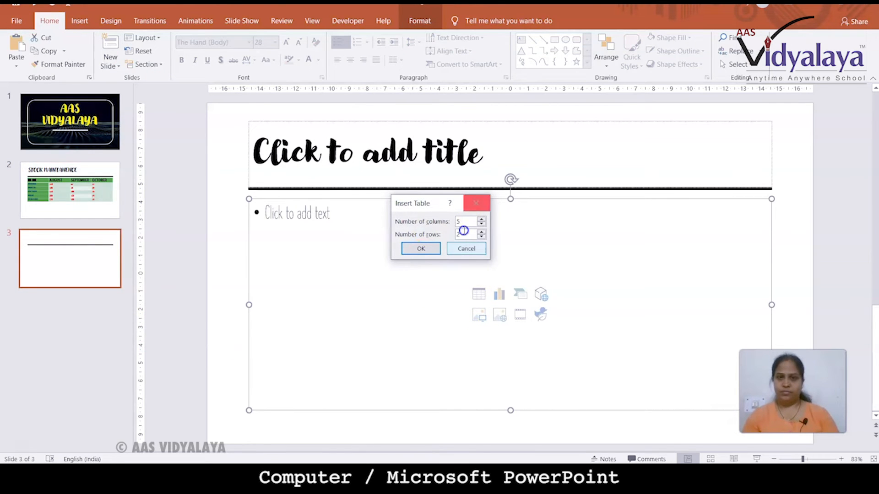
click(423, 248)
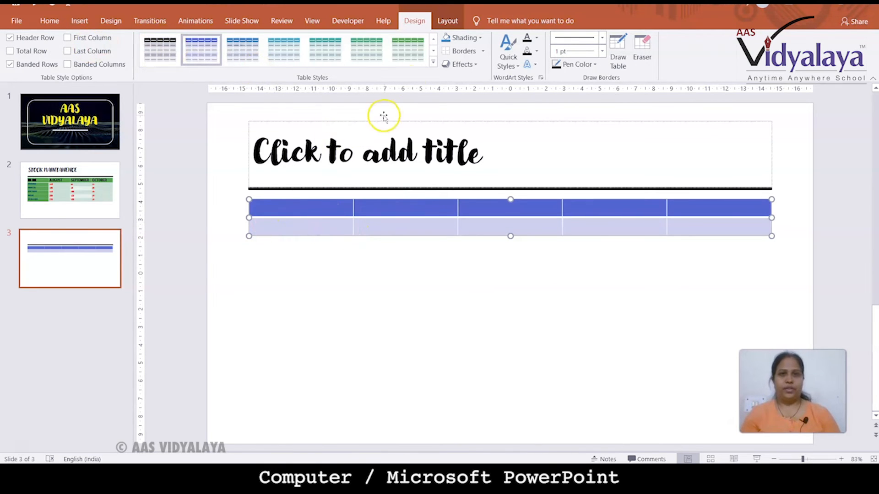
- Clear the table style from the new table on slide 3
click(432, 61)
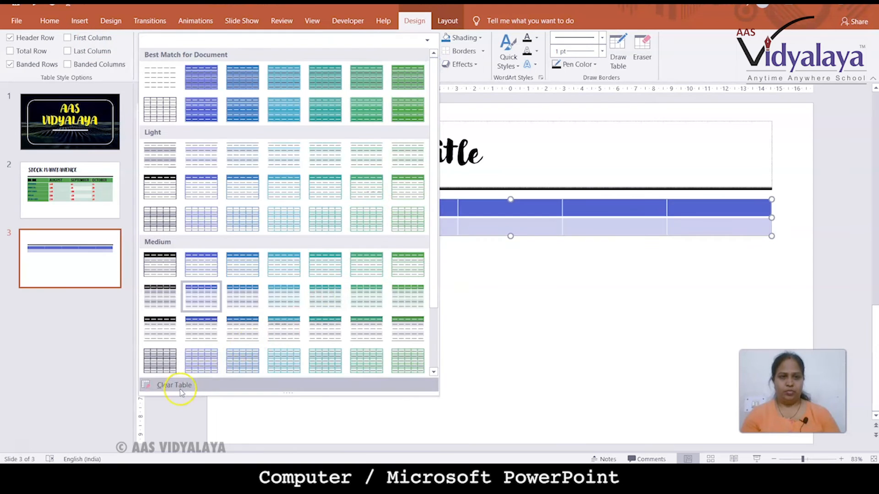
click(180, 388)
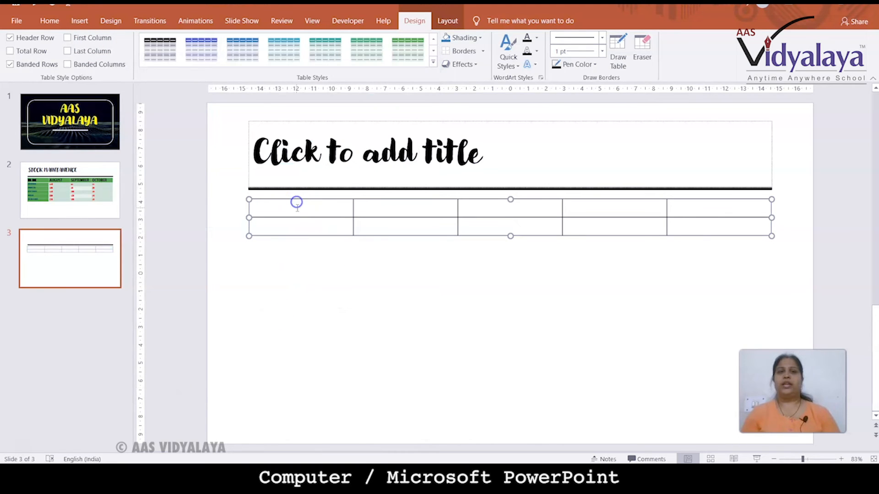